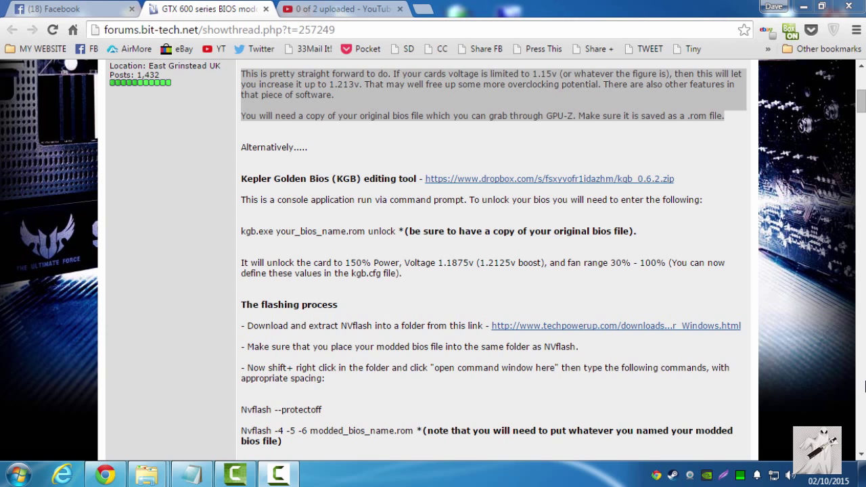
- Launch GPU-Z, check Sensors, and view the GTX 660's 980 MHz clock and 1033 MHz boost
{"action": "left_click", "coordinate": [31, 474]}
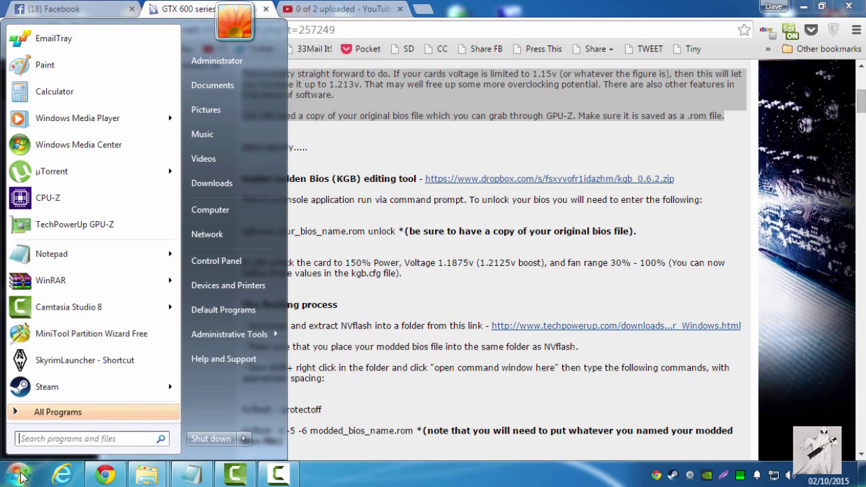
{"action": "left_click", "coordinate": [119, 228]}
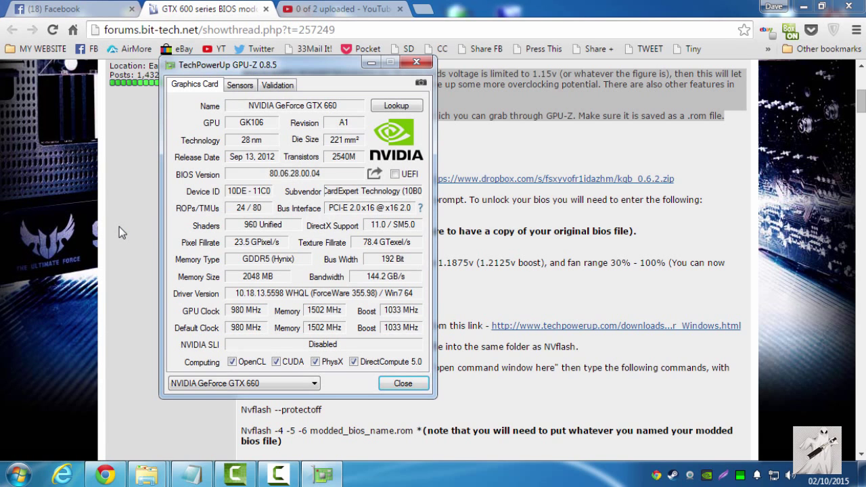
{"action": "left_click_drag", "start_coordinate": [313, 66], "coordinate": [476, 66]}
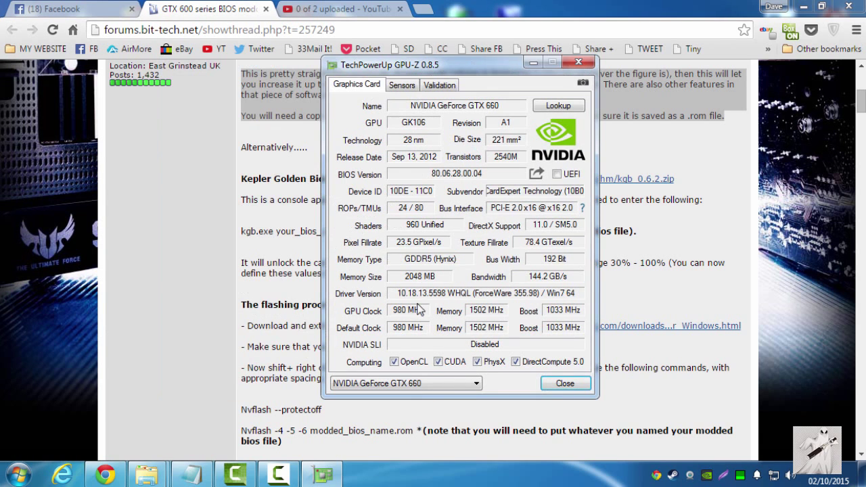
{"action": "left_click", "coordinate": [401, 85]}
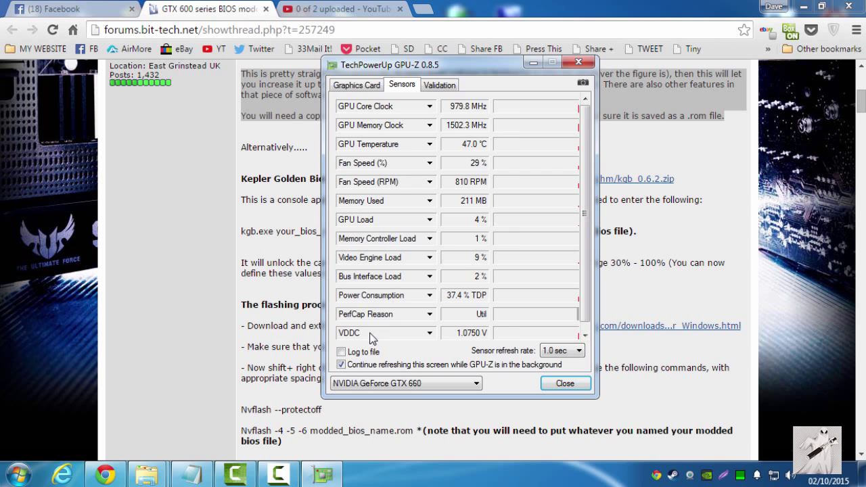
{"action": "left_click", "coordinate": [359, 88]}
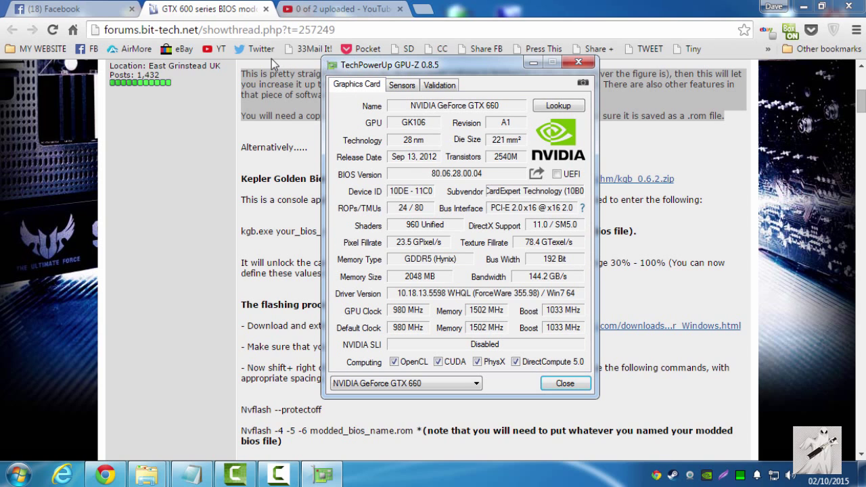
{"action": "left_click_drag", "start_coordinate": [427, 64], "coordinate": [264, 53]}
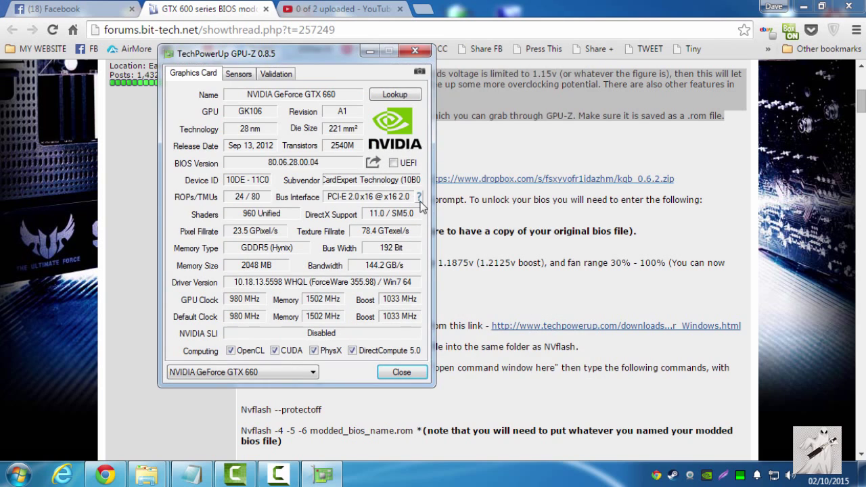
- Run the Render Test and watch Sensors show 1071.3 MHz core clock at 1.1750 V
{"action": "left_click", "coordinate": [419, 199]}
{"action": "left_click", "coordinate": [595, 307]}
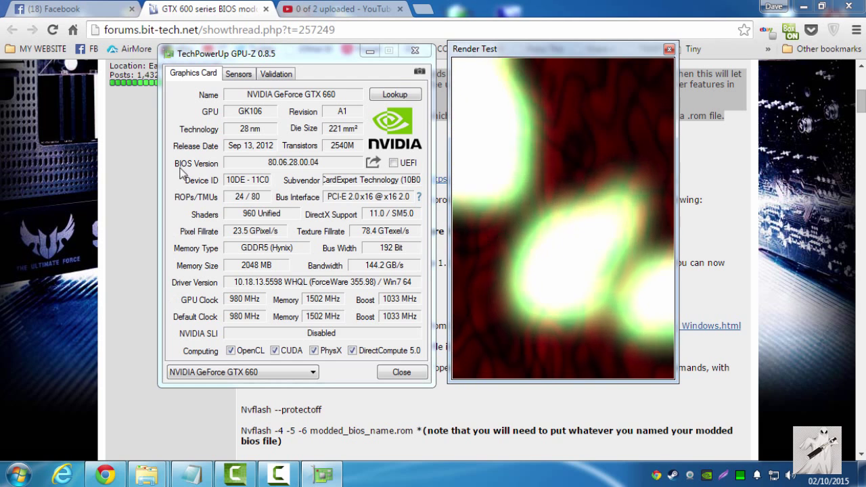
{"action": "left_click", "coordinate": [237, 74]}
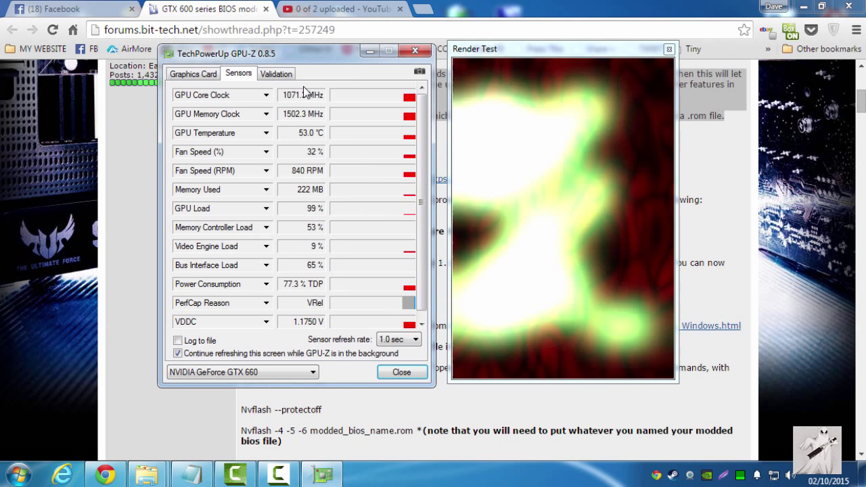
{"action": "left_click", "coordinate": [193, 74]}
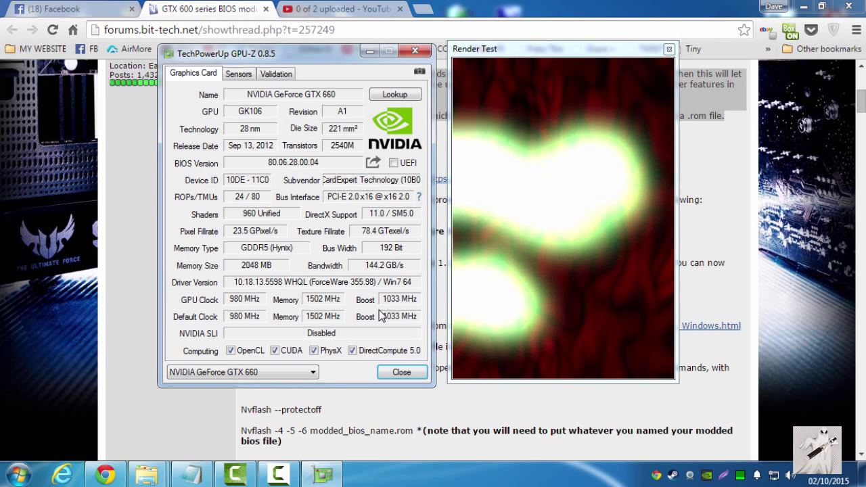
{"action": "left_click", "coordinate": [237, 75]}
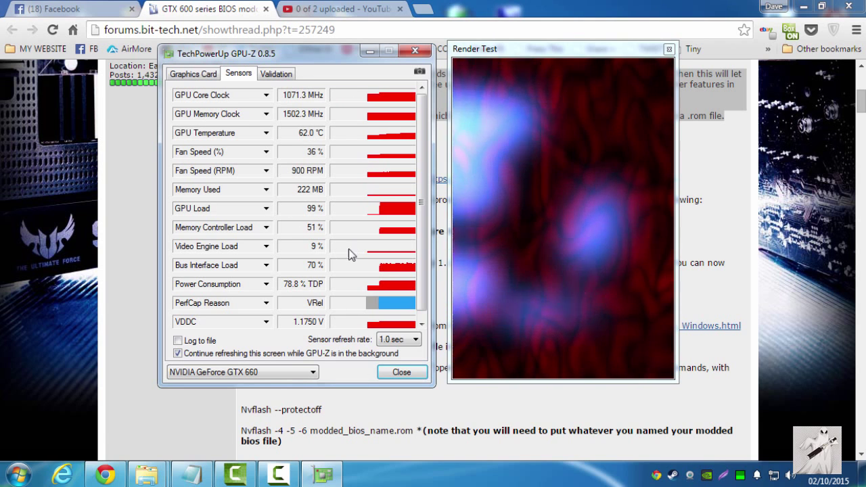
{"action": "left_click", "coordinate": [192, 73]}
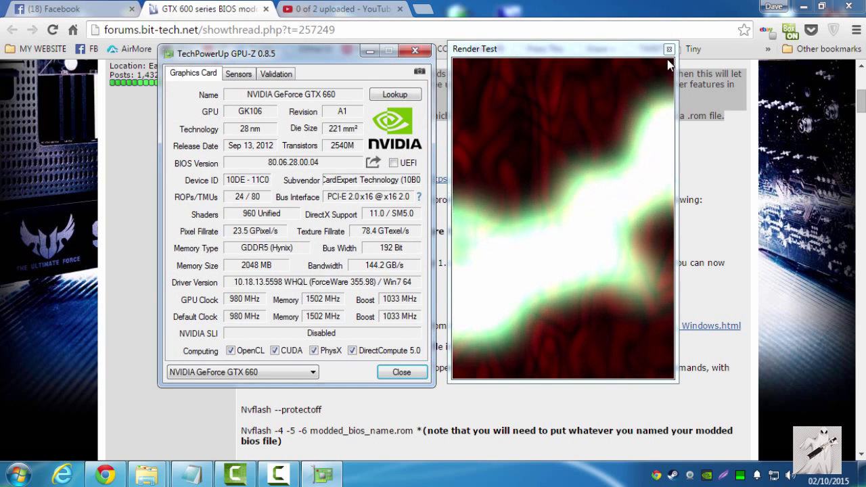
- Stop the render test and choose to save the BIOS to a file
{"action": "left_click", "coordinate": [598, 252]}
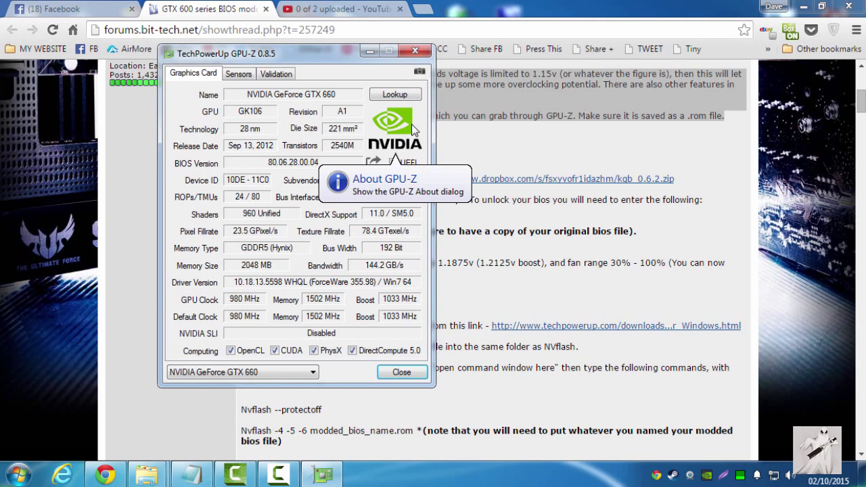
{"action": "left_click", "coordinate": [374, 164]}
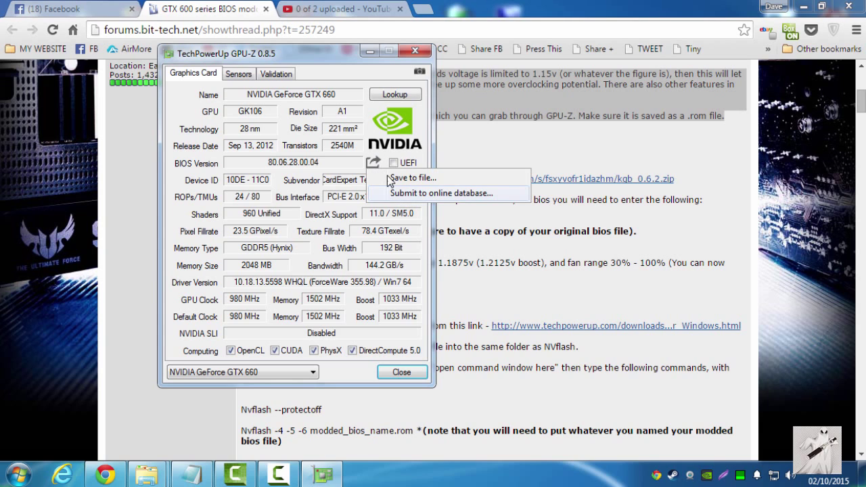
{"action": "left_click", "coordinate": [392, 178]}
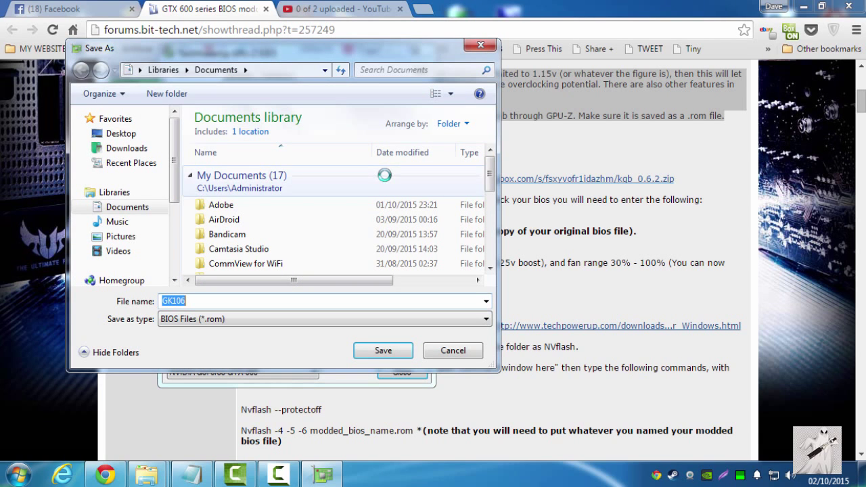
- Browse the save dialog to E:\Downloads\gpu flash\GTX 660
{"action": "left_click", "coordinate": [138, 70]}
{"action": "left_click", "coordinate": [180, 150]}
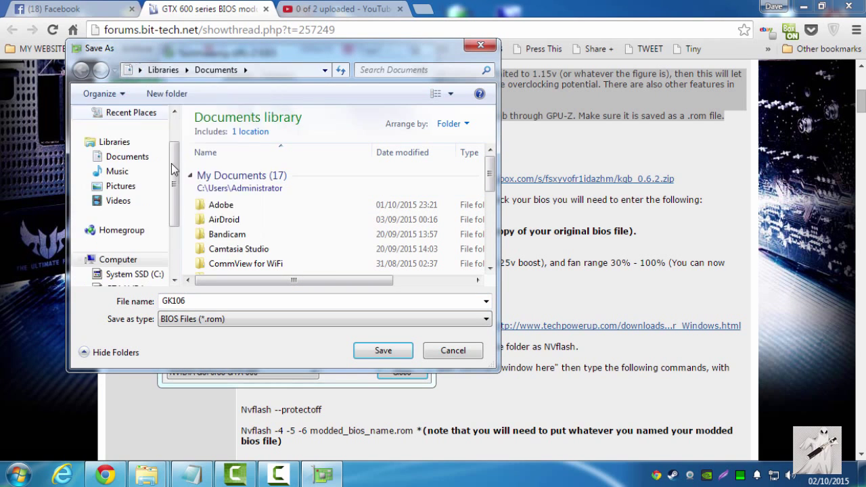
{"action": "left_click", "coordinate": [293, 237]}
{"action": "double_click", "coordinate": [293, 237]}
{"action": "left_click", "coordinate": [248, 70]}
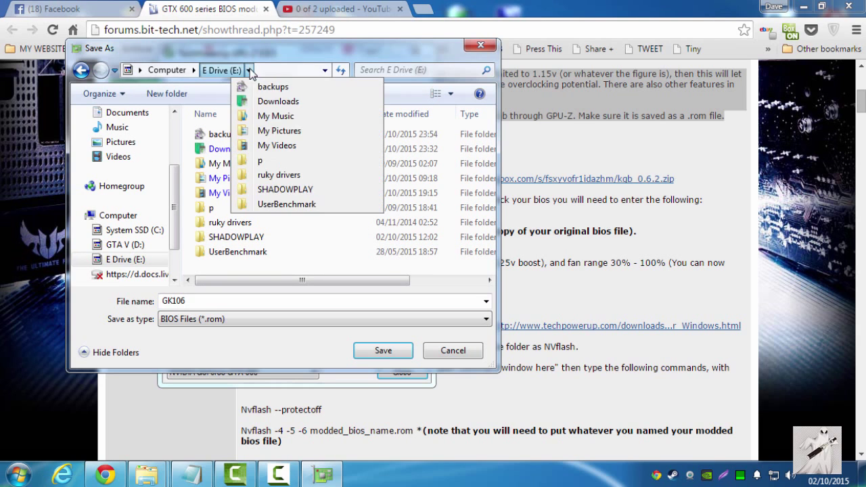
{"action": "left_click", "coordinate": [264, 101]}
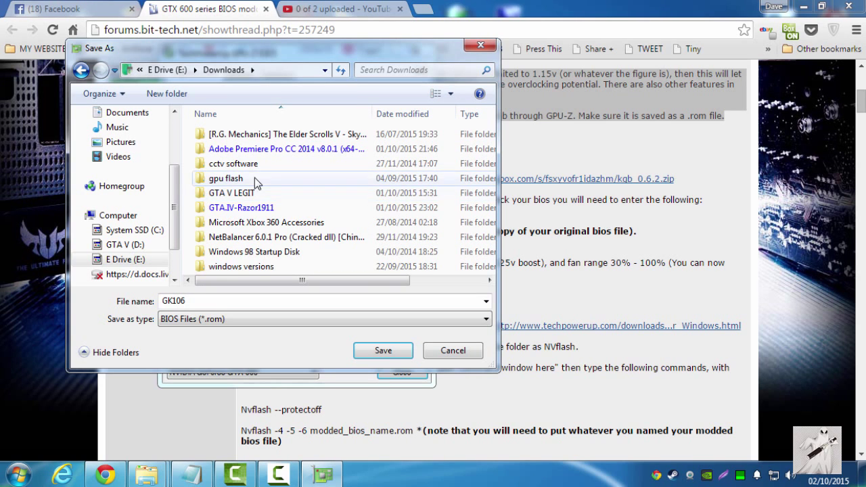
{"action": "double_click", "coordinate": [254, 177]}
{"action": "double_click", "coordinate": [247, 152]}
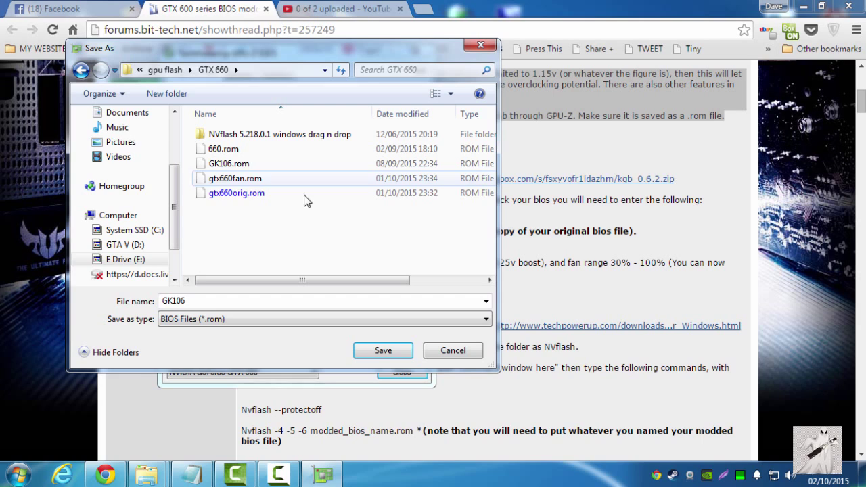
- Save the BIOS as gtx660fan.rom, replacing the existing copy
{"action": "left_click", "coordinate": [234, 179]}
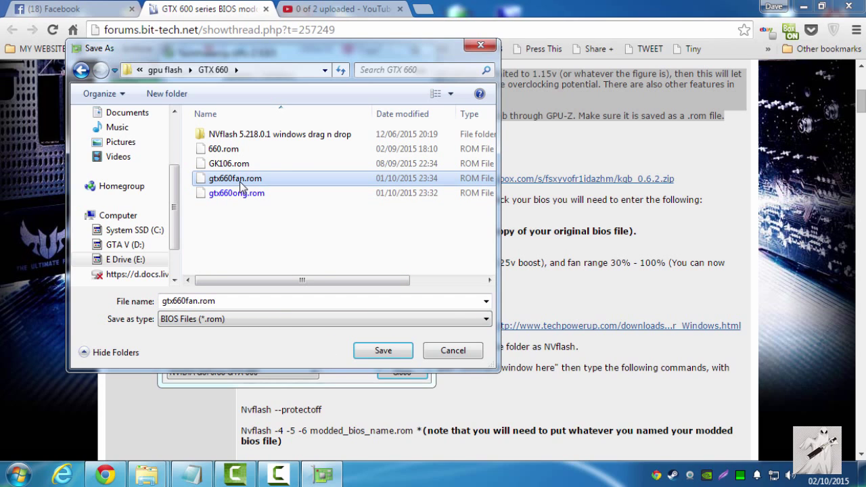
{"action": "left_click", "coordinate": [404, 349]}
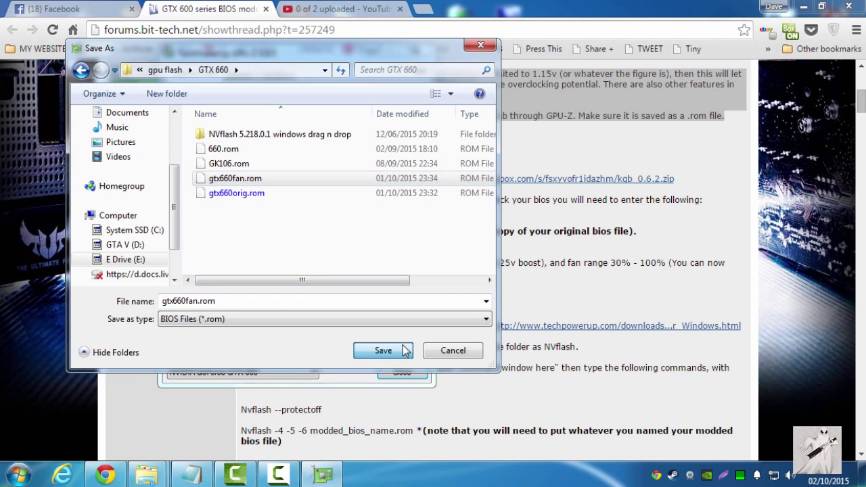
{"action": "left_click", "coordinate": [468, 242]}
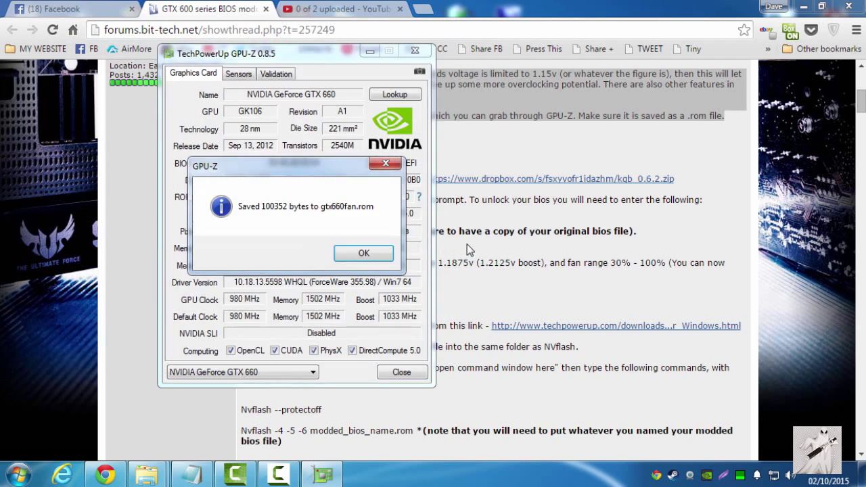
{"action": "left_click", "coordinate": [391, 254]}
- Close GPU-Z and highlight 'Kepler Golden Bios' in the forum guide
{"action": "left_click", "coordinate": [399, 374]}
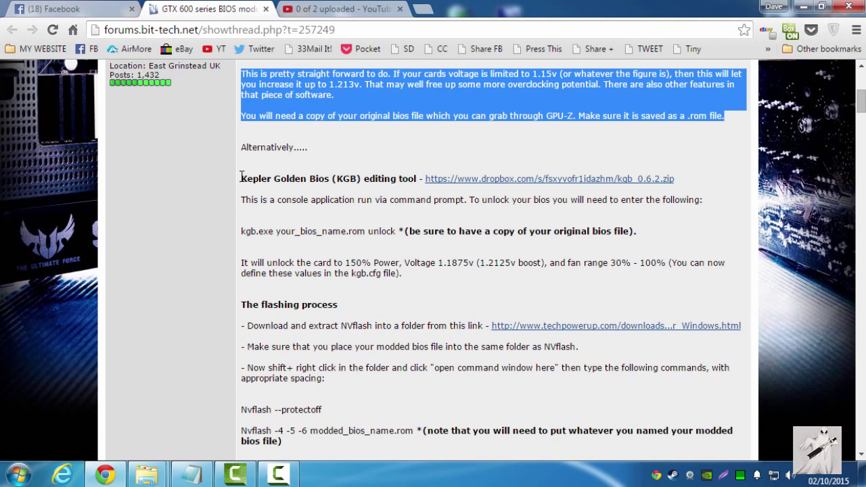
{"action": "left_click_drag", "start_coordinate": [242, 177], "coordinate": [317, 177]}
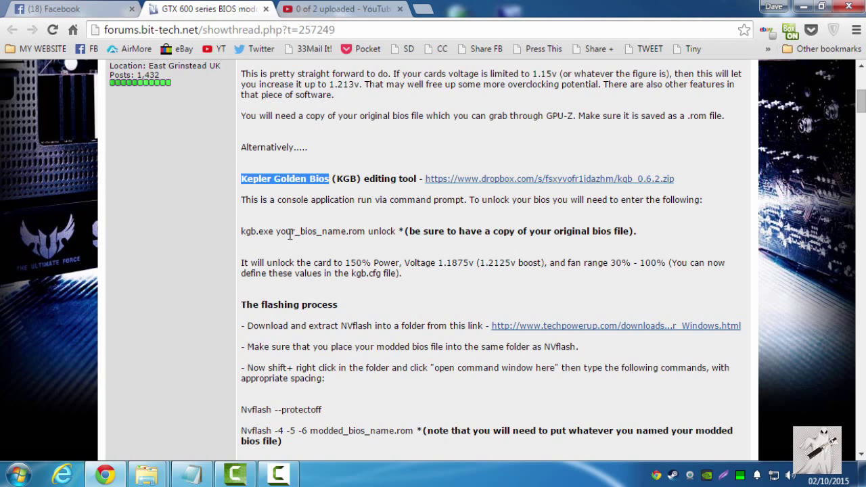
{"action": "left_click", "coordinate": [242, 231]}
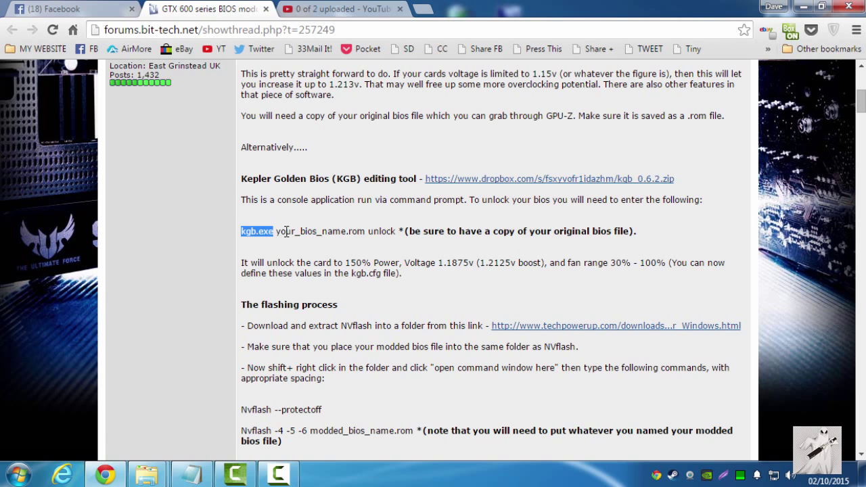
- Highlight the kgb.exe unlock command, 150% power, 1.2125v voltage and fan range notes
{"action": "left_click_drag", "start_coordinate": [286, 232], "coordinate": [382, 232]}
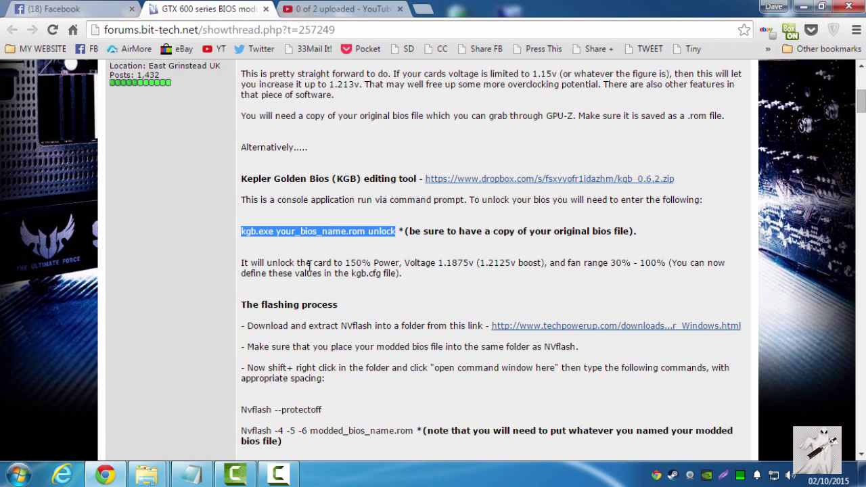
{"action": "left_click_drag", "start_coordinate": [245, 264], "coordinate": [374, 264]}
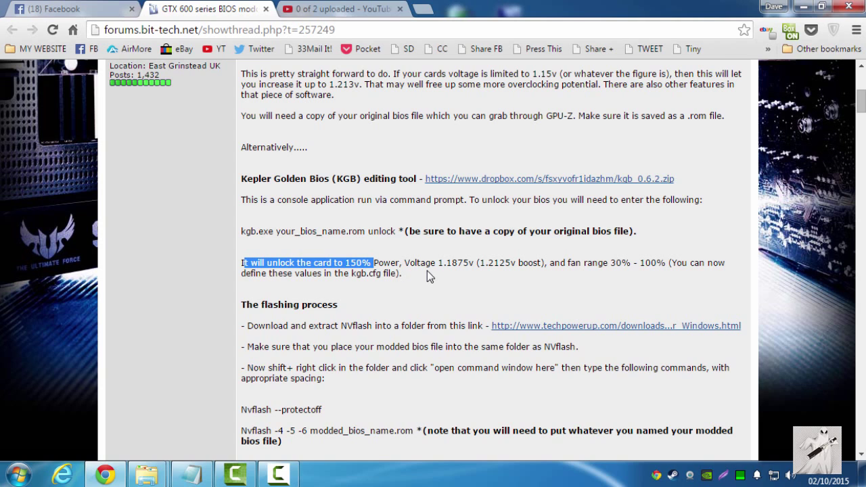
{"action": "left_click_drag", "start_coordinate": [479, 264], "coordinate": [522, 263]}
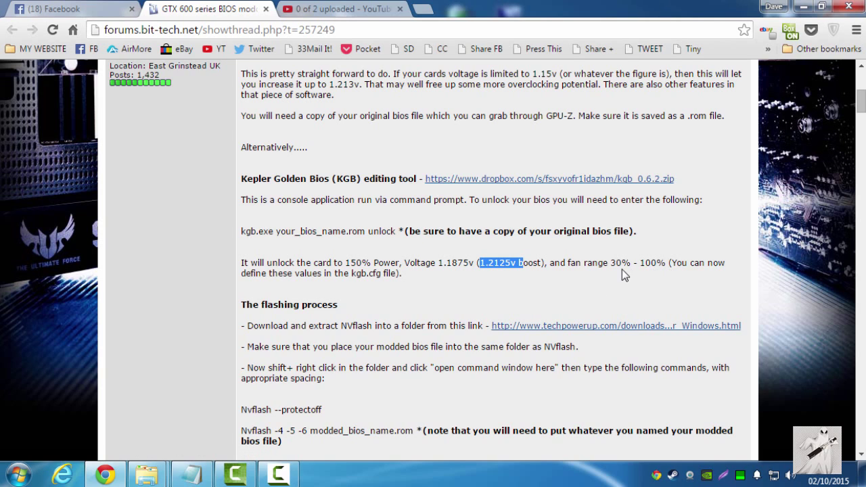
{"action": "left_click_drag", "start_coordinate": [571, 264], "coordinate": [656, 264]}
{"action": "left_click", "coordinate": [646, 283]}
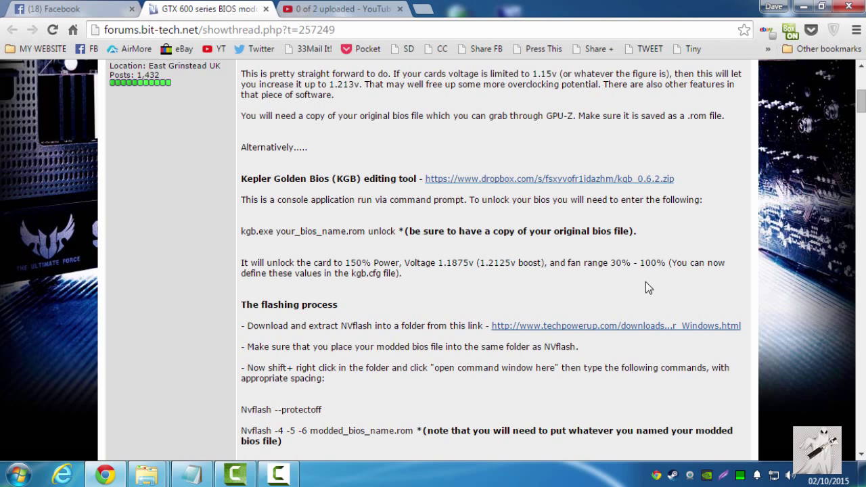
- Open kgb.cfg from the GTX 660 folder in Notepad
{"action": "mouse_move", "coordinate": [146, 475]}
{"action": "left_click", "coordinate": [188, 419]}
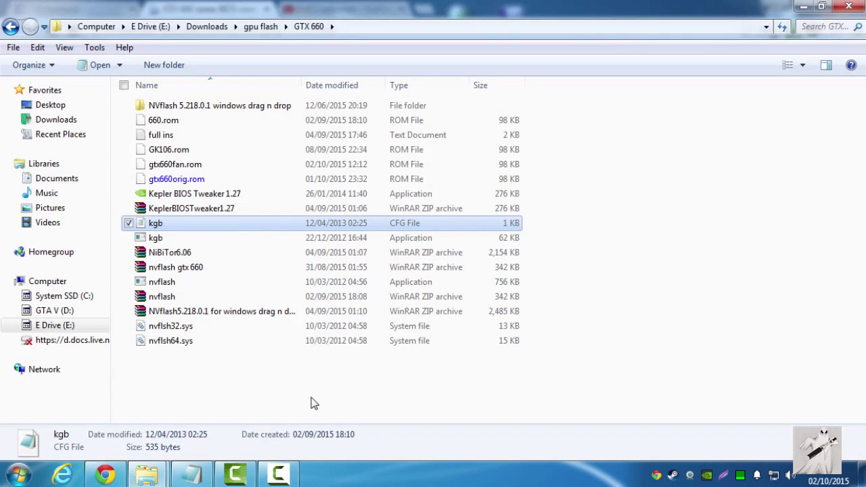
{"action": "right_click", "coordinate": [183, 229]}
{"action": "left_click", "coordinate": [215, 245]}
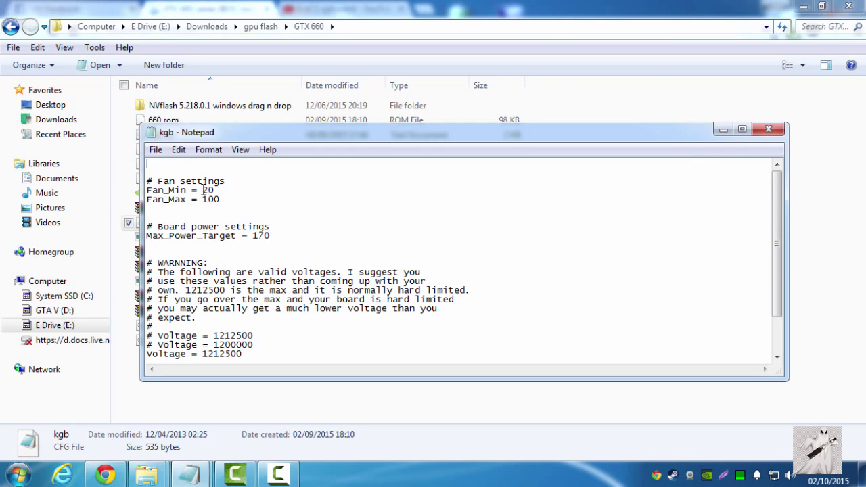
- Highlight Fan_Min 20, Max_Power_Target 170 and the 1212500 voltage value
{"action": "left_click_drag", "start_coordinate": [202, 191], "coordinate": [223, 200]}
{"action": "left_click", "coordinate": [242, 206]}
{"action": "left_click_drag", "start_coordinate": [253, 237], "coordinate": [284, 240]}
{"action": "left_click_drag", "start_coordinate": [180, 291], "coordinate": [224, 293]}
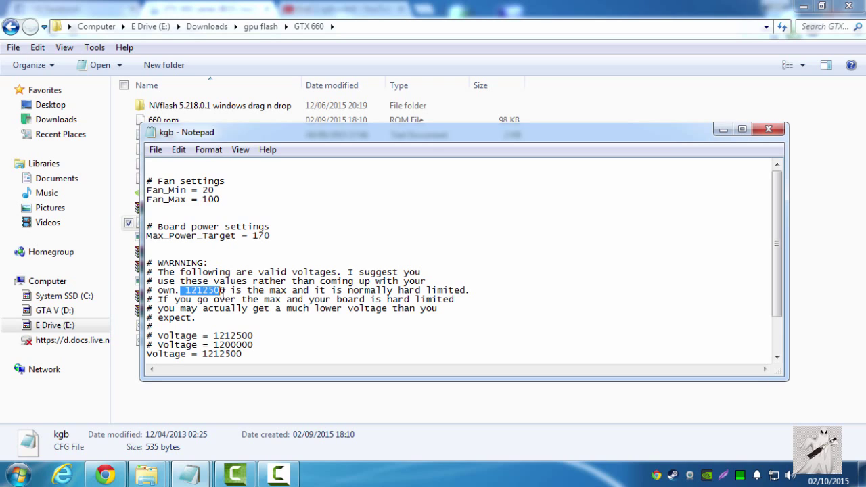
{"action": "left_click", "coordinate": [275, 332]}
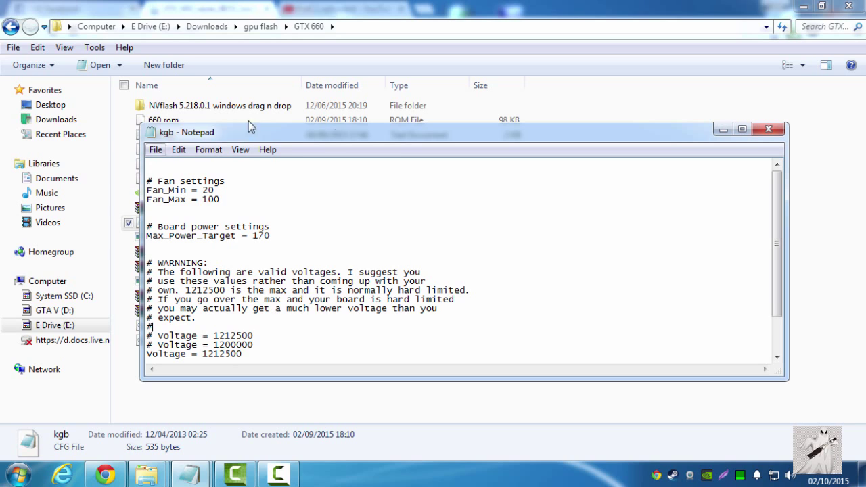
- Close Notepad and bring up the GTX 660 folder's context menu from the gpu flash folder
{"action": "left_click", "coordinate": [776, 134]}
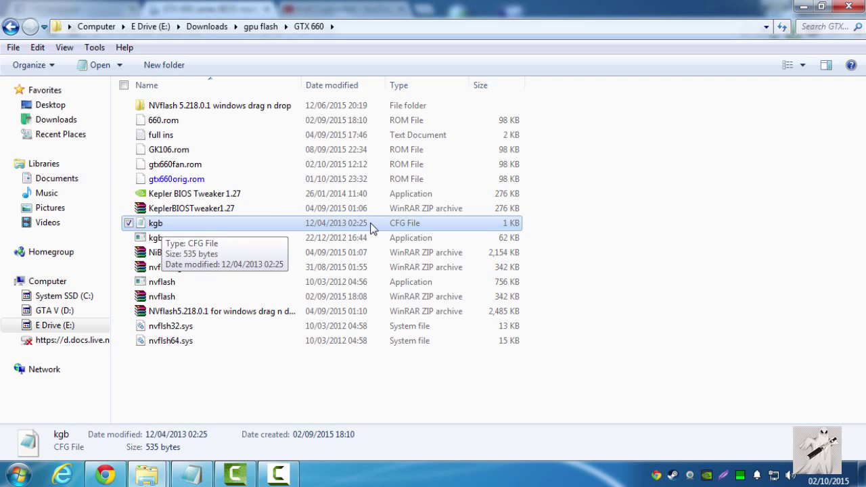
{"action": "left_click", "coordinate": [269, 27]}
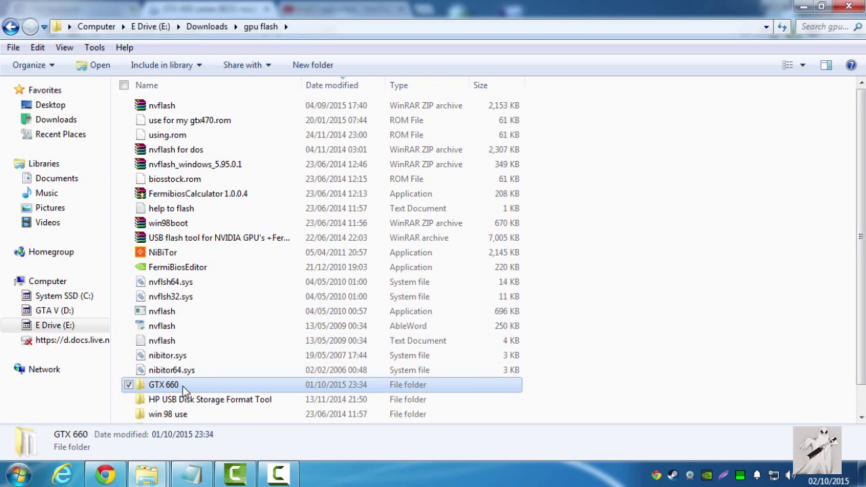
{"action": "right_click", "coordinate": [183, 386]}
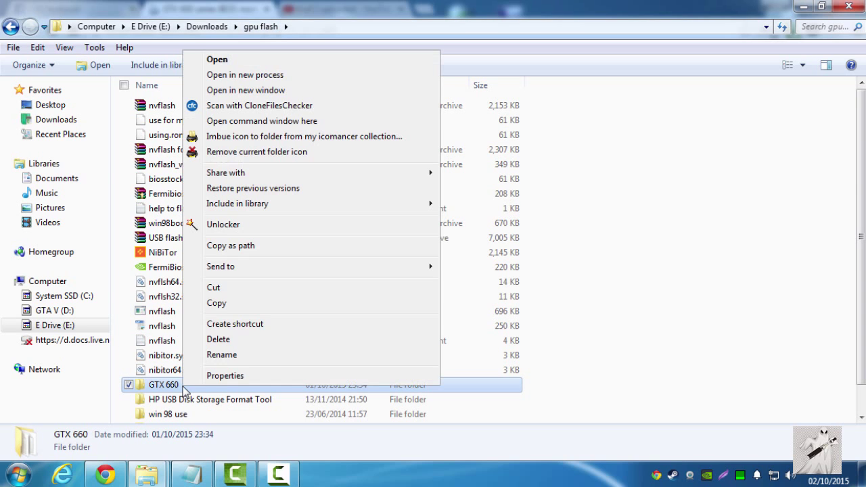
{"action": "left_click", "coordinate": [270, 92]}
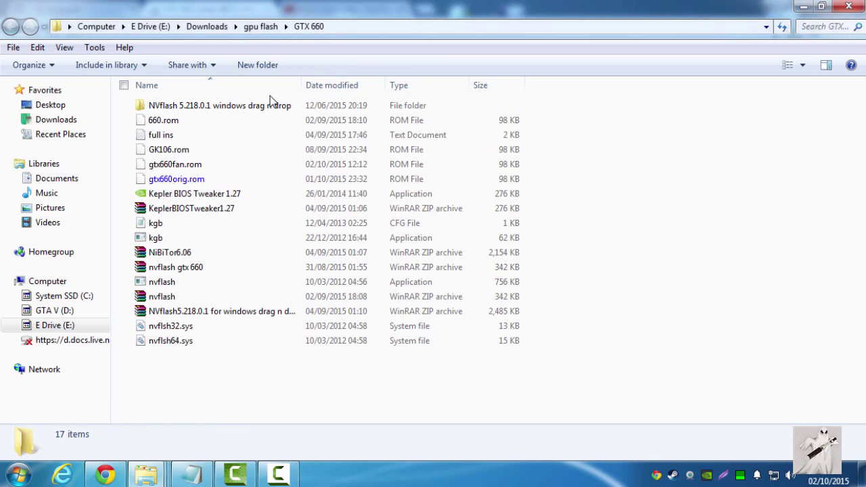
{"action": "left_click", "coordinate": [258, 27]}
{"action": "right_click", "coordinate": [180, 386]}
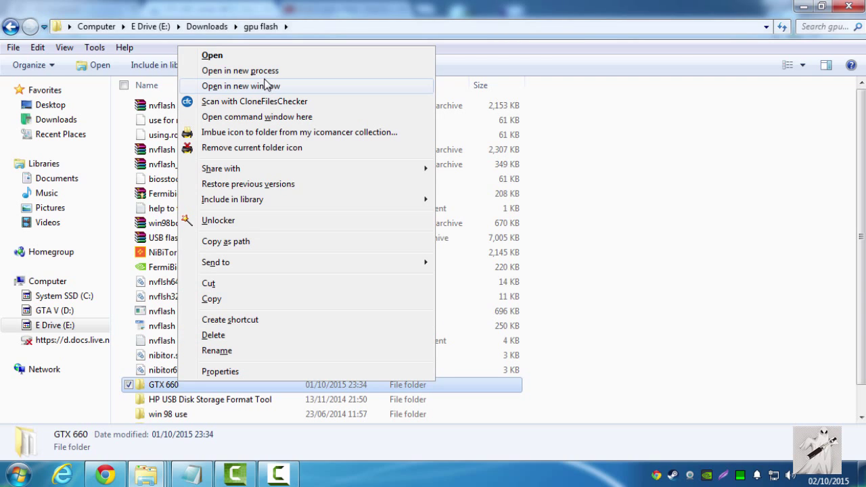
- In a console in the GTX 660 folder, run dir, then 'kgb.exe gtx660fan.rom unlock'
{"action": "left_click", "coordinate": [276, 117]}
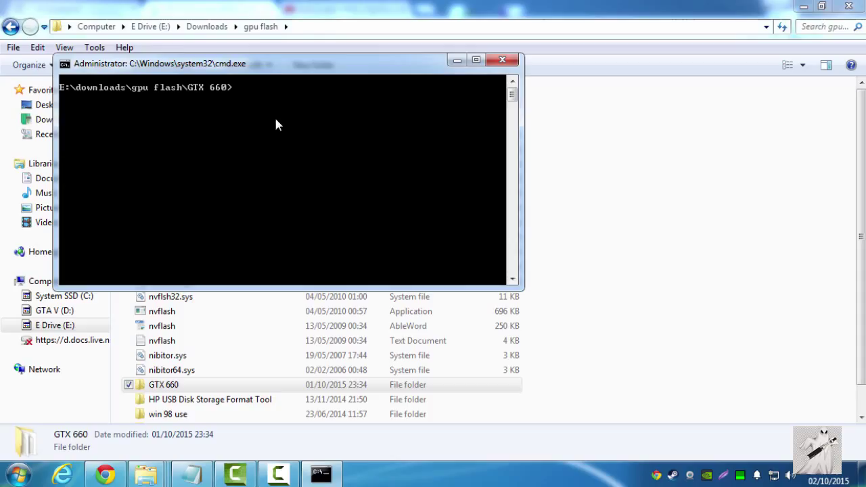
{"action": "left_click_drag", "start_coordinate": [267, 71], "coordinate": [525, 99]}
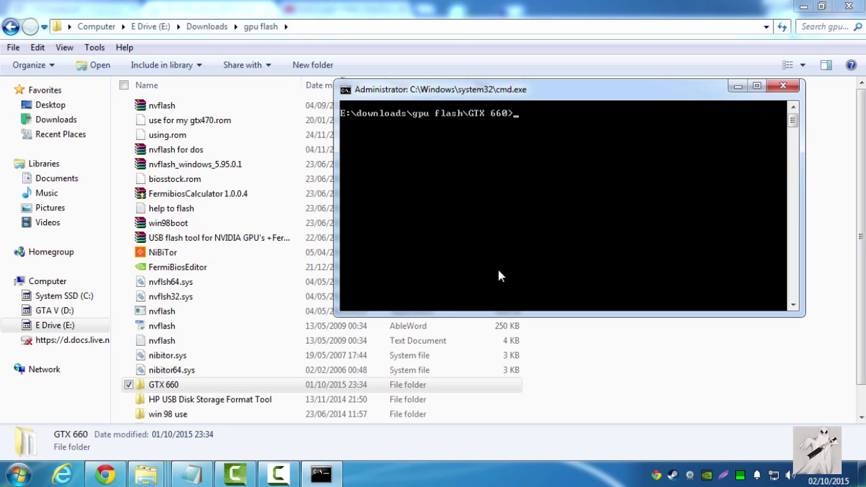
{"action": "type", "text": "dir"}
{"action": "key", "text": "Return"}
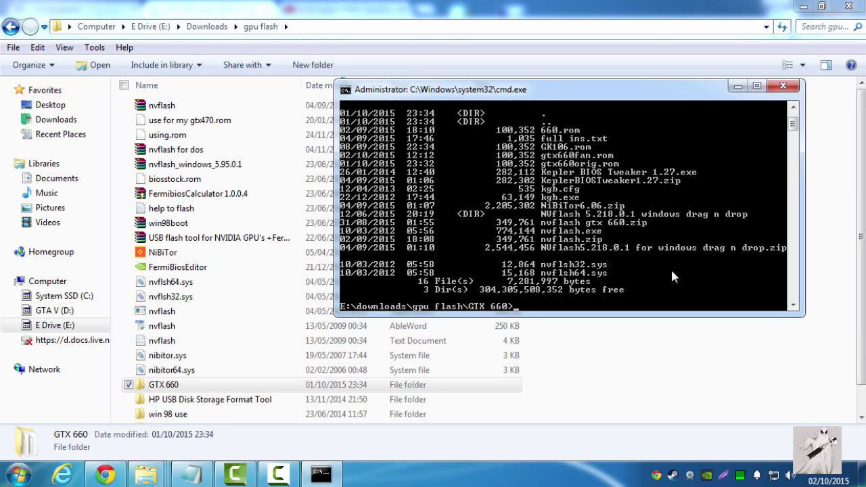
{"action": "type", "text": "kgb.exe gtx660fan.rom unlock"}
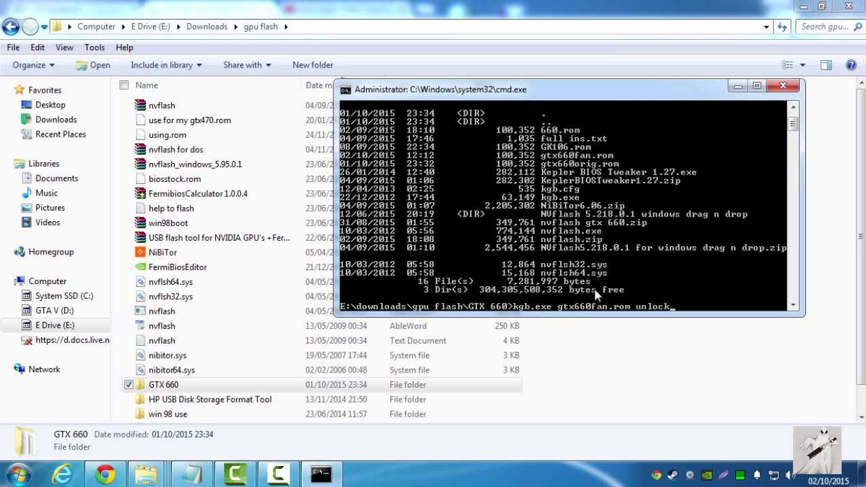
{"action": "key", "text": "Return"}
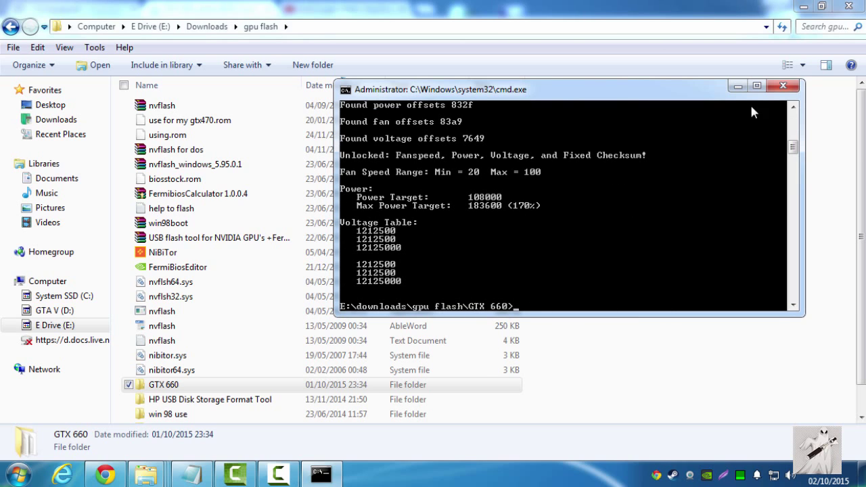
- Resize and scroll the console to show the full KGB output and Fixed Checksum message
{"action": "left_click", "coordinate": [756, 86]}
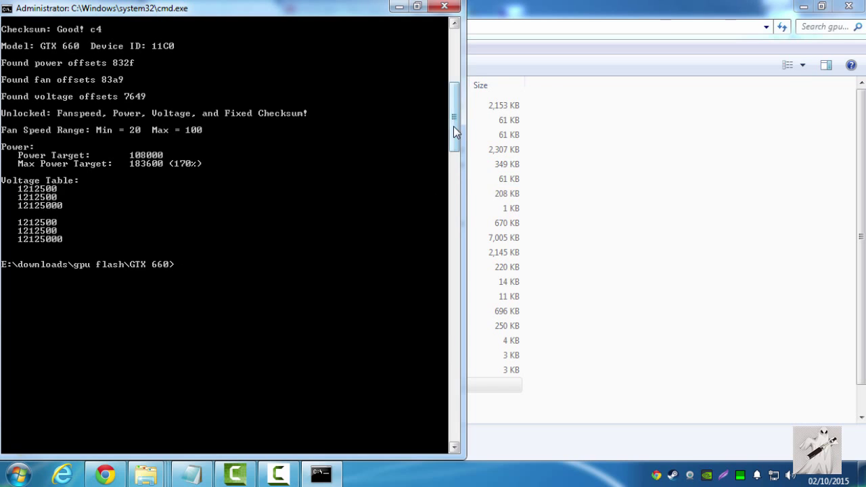
{"action": "left_click_drag", "start_coordinate": [454, 125], "coordinate": [455, 93]}
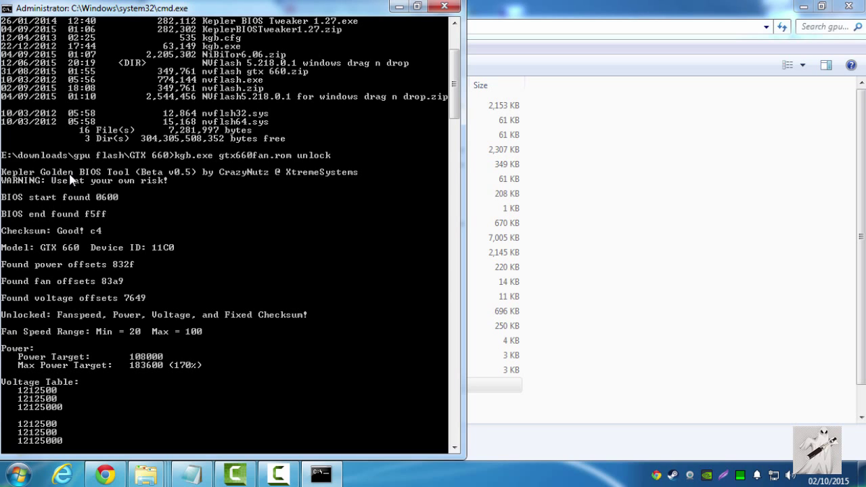
{"action": "left_click_drag", "start_coordinate": [201, 11], "coordinate": [219, 14]}
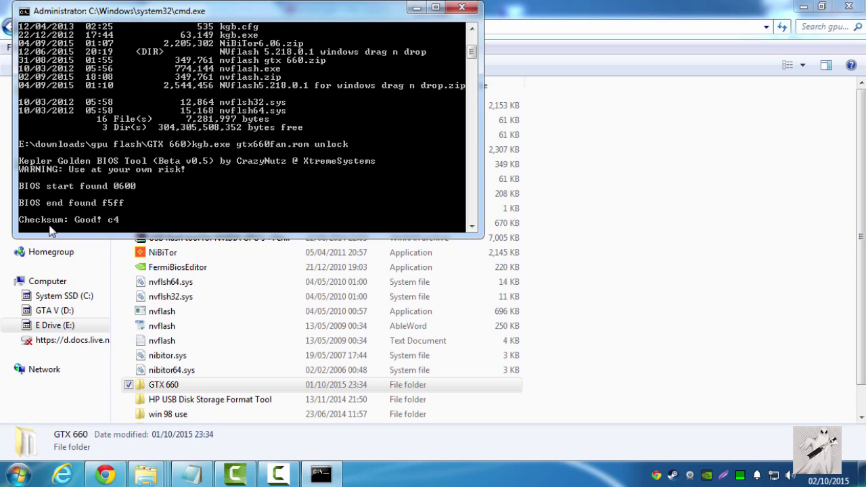
{"action": "left_click_drag", "start_coordinate": [473, 51], "coordinate": [474, 63]}
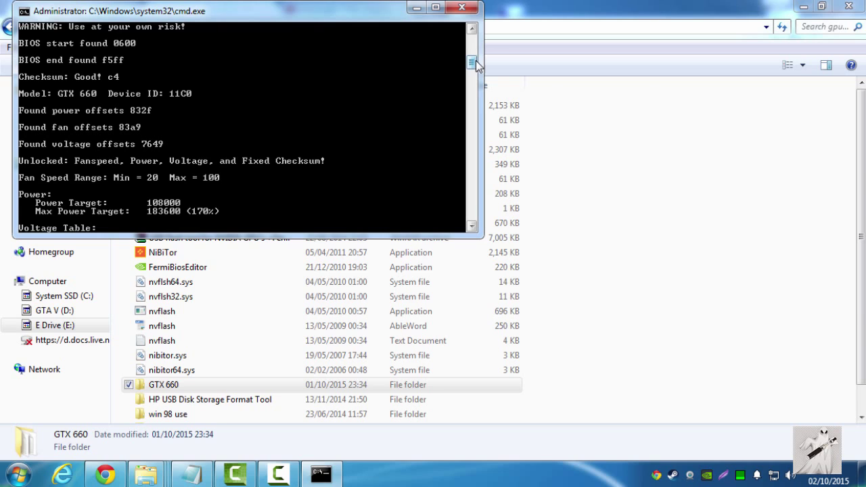
{"action": "left_click_drag", "start_coordinate": [476, 61], "coordinate": [476, 64]}
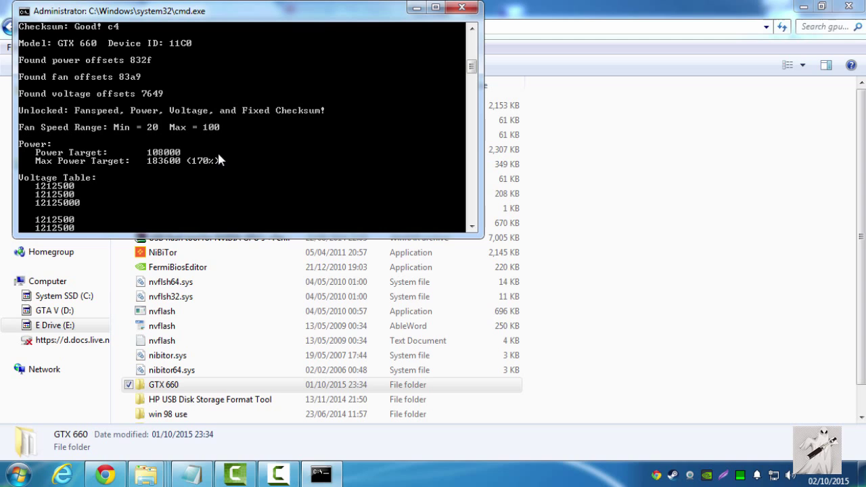
{"action": "left_click_drag", "start_coordinate": [472, 62], "coordinate": [473, 69]}
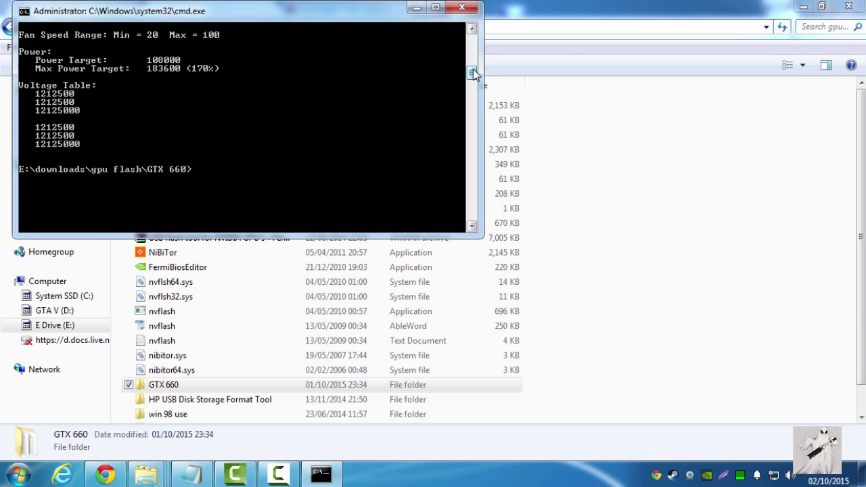
{"action": "left_click", "coordinate": [436, 8]}
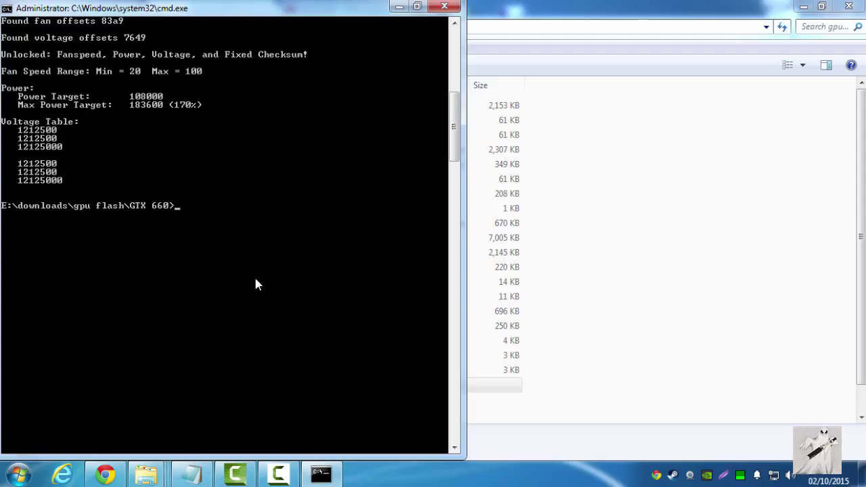
- Run 'nvflash -4 -5 -6 gtx660fan.rom' and confirm the flash with y
{"action": "type", "text": "nvflash "}
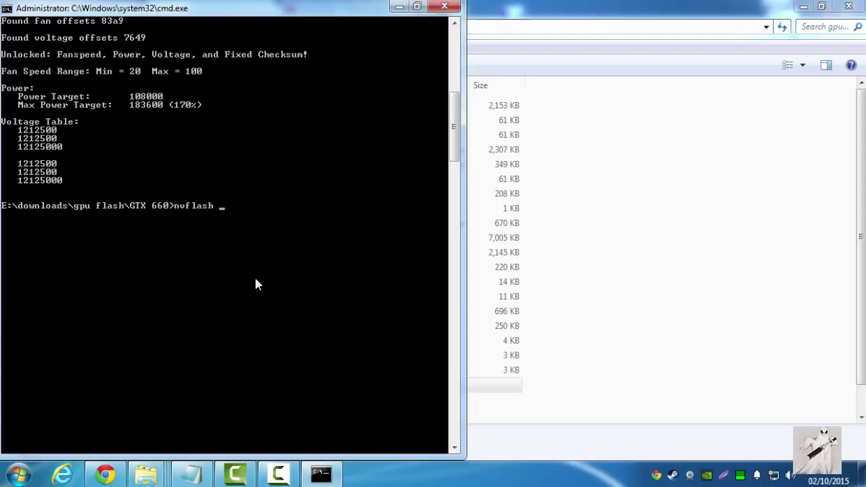
{"action": "type", "text": "-4 -5 -6 gtx660fan.rom"}
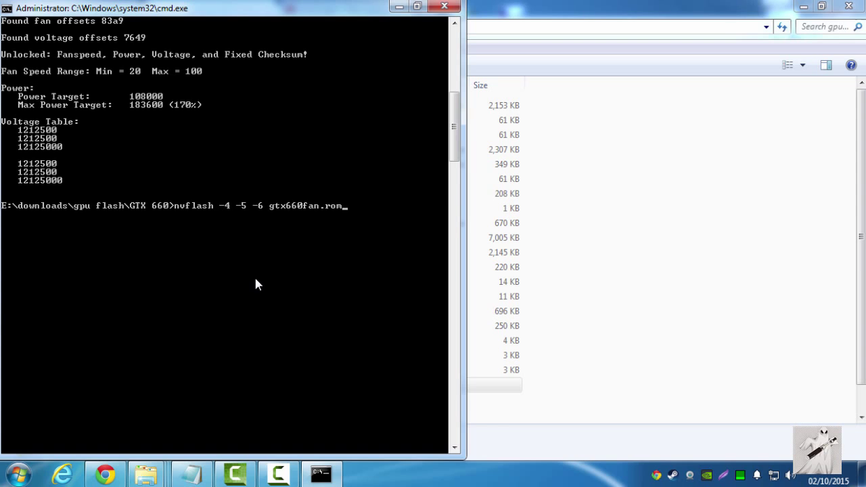
{"action": "key", "text": "Return"}
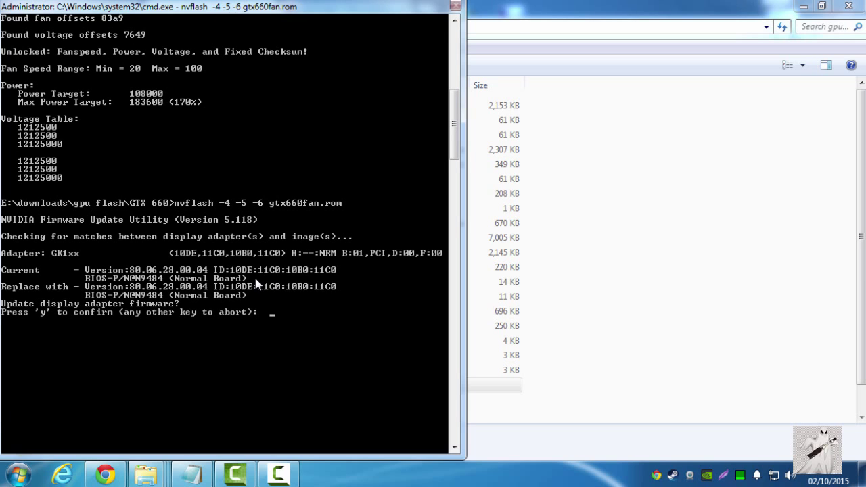
{"action": "type", "text": "y"}
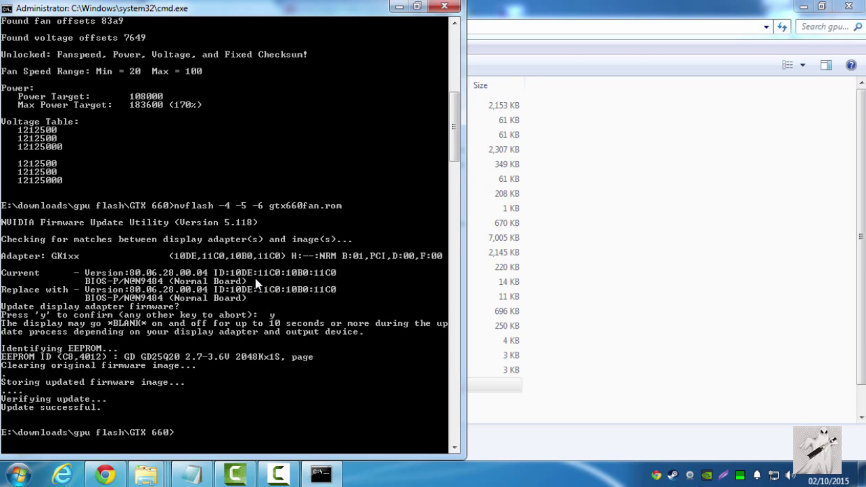
- Close the console and launch GPU-Z from the Start menu
{"action": "left_click", "coordinate": [444, 6]}
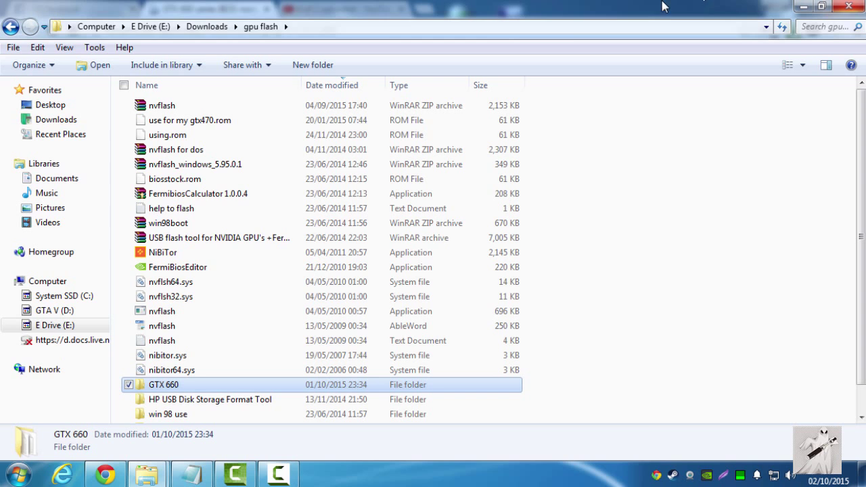
{"action": "left_click", "coordinate": [18, 475]}
{"action": "left_click", "coordinate": [101, 230]}
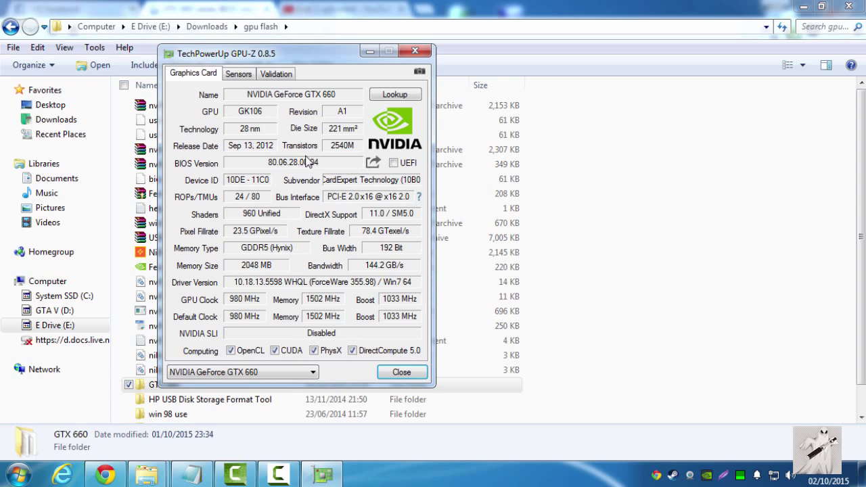
{"action": "left_click", "coordinate": [243, 76]}
{"action": "left_click", "coordinate": [215, 76]}
- Run the Render Test, check core clock and voltage in Sensors, then close GPU-Z
{"action": "left_click", "coordinate": [418, 196]}
{"action": "left_click", "coordinate": [587, 310]}
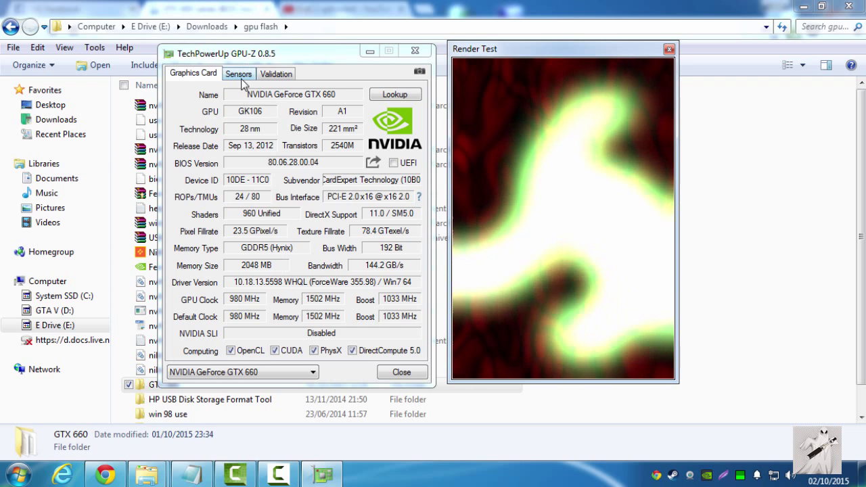
{"action": "left_click", "coordinate": [241, 75]}
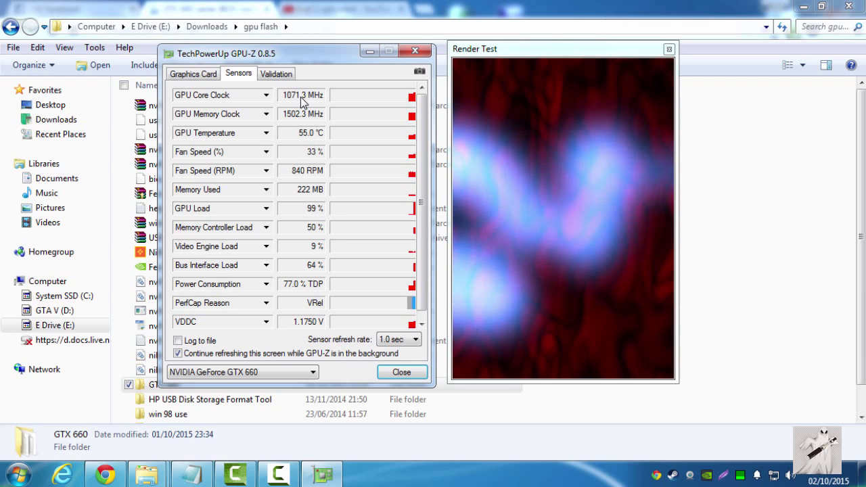
{"action": "left_click", "coordinate": [402, 372]}
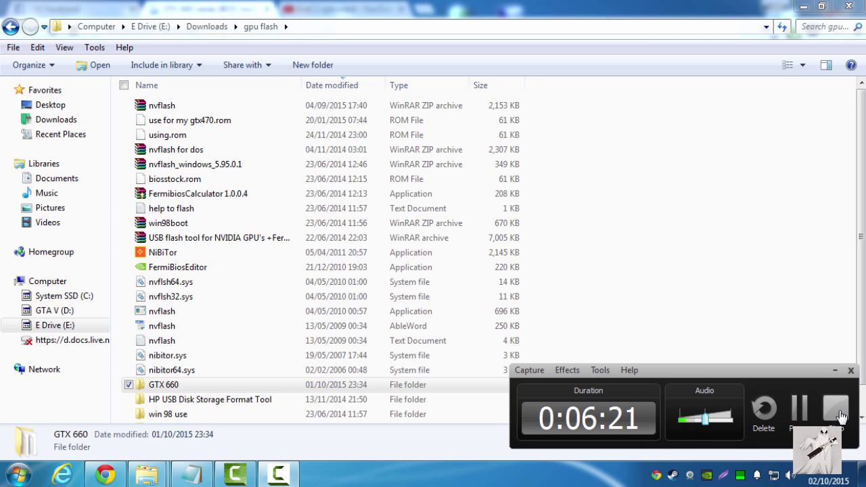
- Relaunch GPU-Z, check the GPU Clock and Boost fields, and view idle sensors at 979.8 MHz, 1.0750 V
{"action": "left_click", "coordinate": [841, 415]}
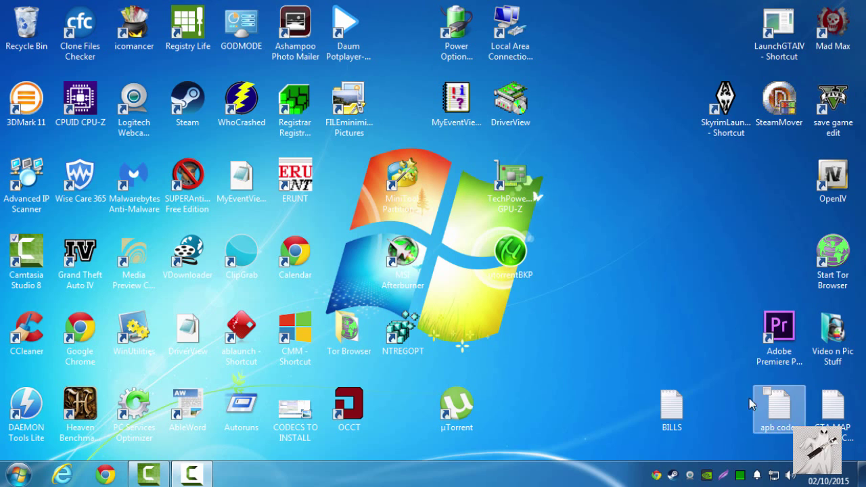
{"action": "double_click", "coordinate": [511, 181]}
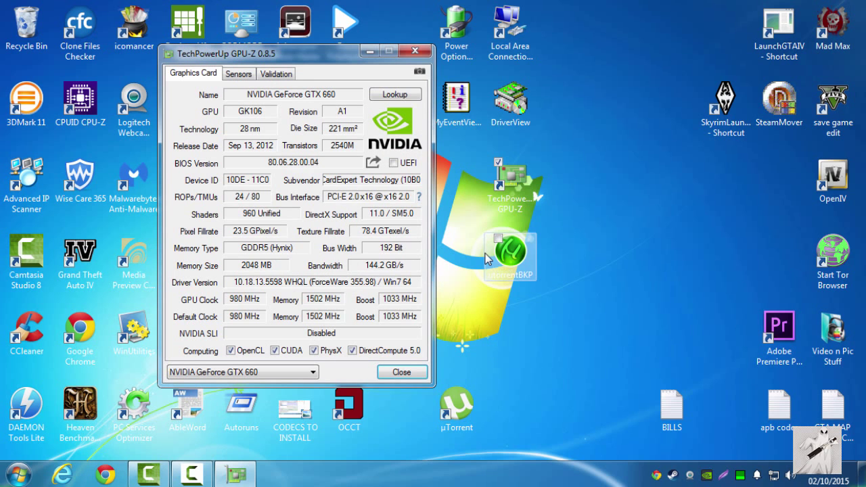
{"action": "mouse_move", "coordinate": [246, 300]}
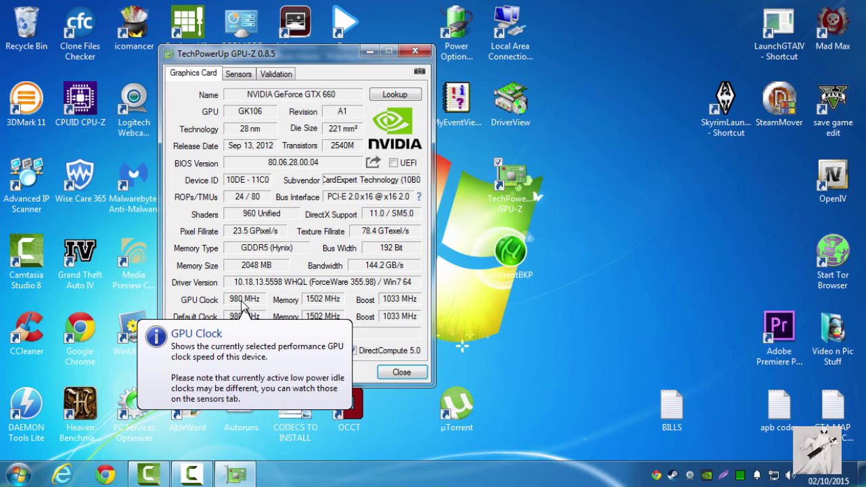
{"action": "mouse_move", "coordinate": [402, 305]}
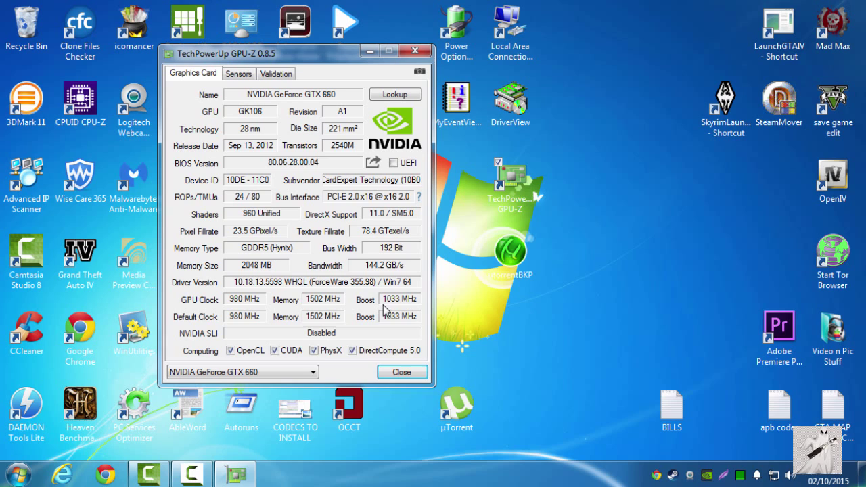
{"action": "mouse_move", "coordinate": [392, 307]}
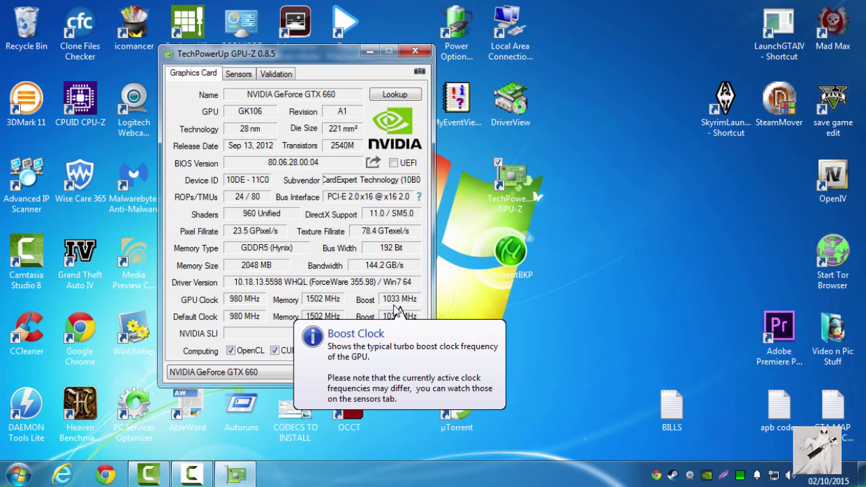
{"action": "left_click", "coordinate": [237, 75]}
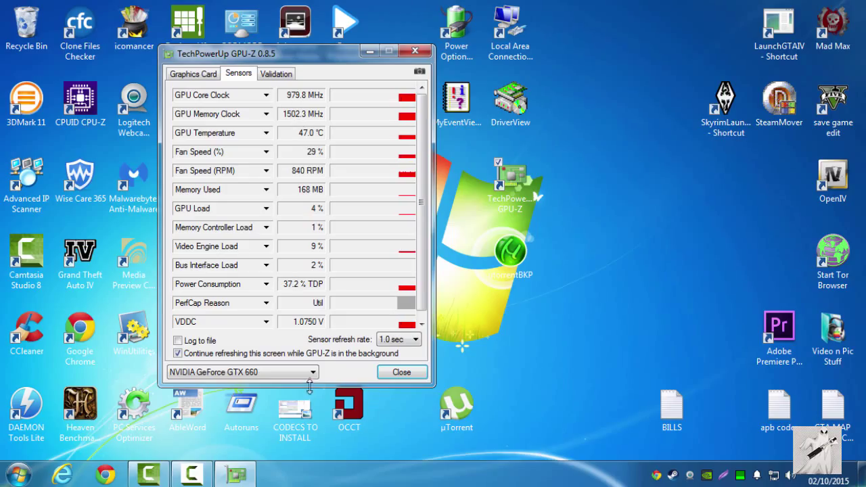
- Run the render test, watch sensors peak at 1201.9 MHz and 1.2120 V, then close it
{"action": "left_click", "coordinate": [203, 75]}
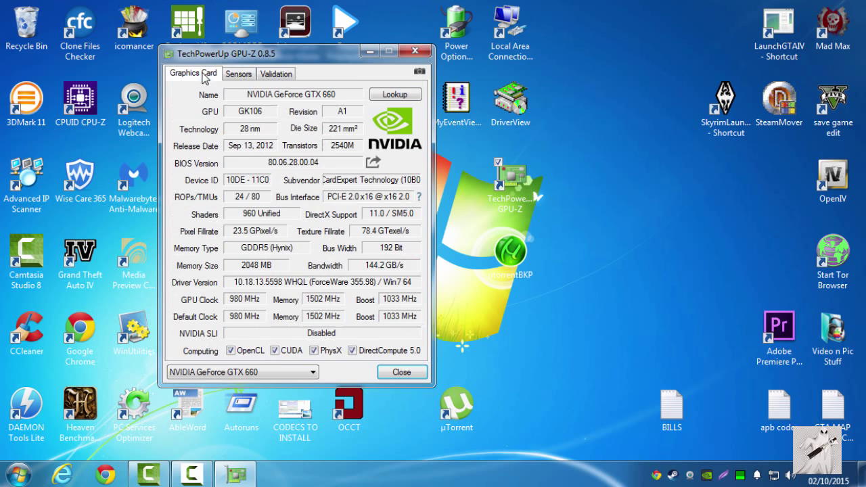
{"action": "left_click", "coordinate": [419, 197]}
{"action": "left_click", "coordinate": [563, 301]}
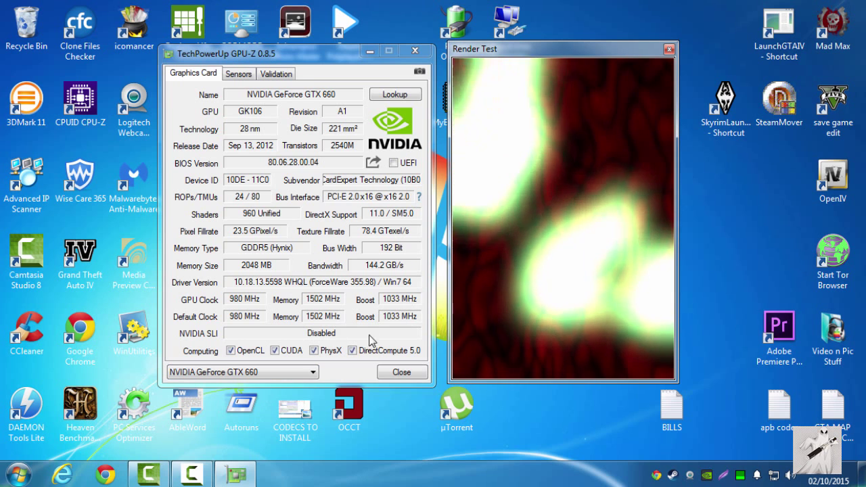
{"action": "left_click", "coordinate": [238, 73]}
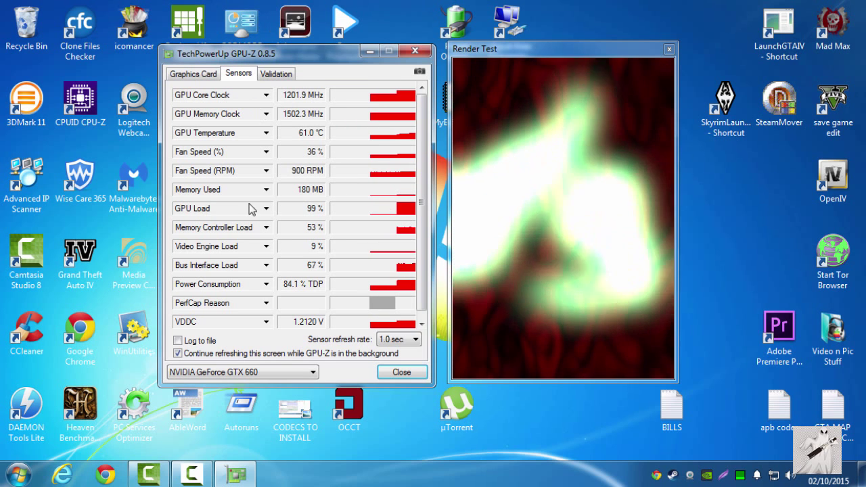
{"action": "left_click", "coordinate": [669, 49]}
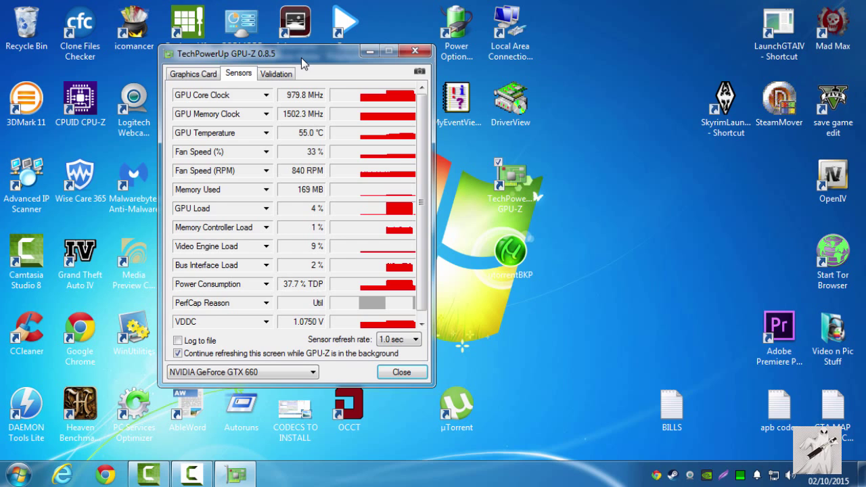
- Drag the GPU-Z sensor window to the screen's right edge, showing 52.0 °C, 979.8 MHz and 1.0750 V at idle
{"action": "left_click_drag", "start_coordinate": [301, 57], "coordinate": [658, 73]}
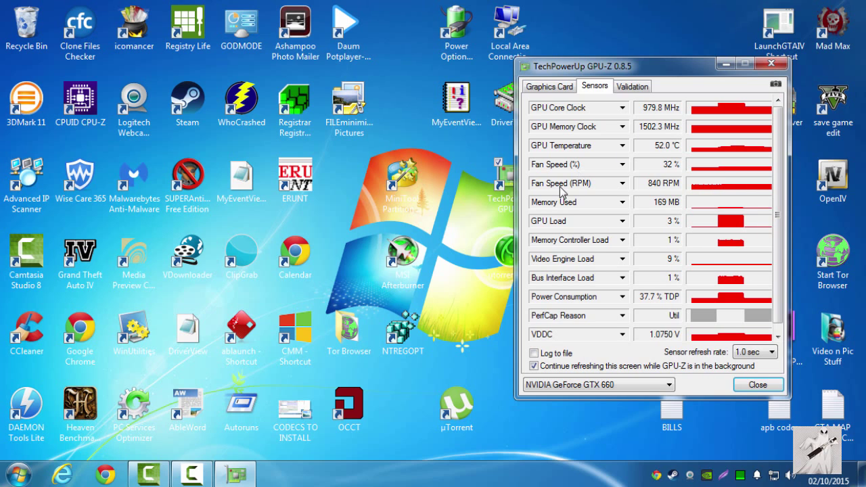
{"action": "mouse_move", "coordinate": [191, 475]}
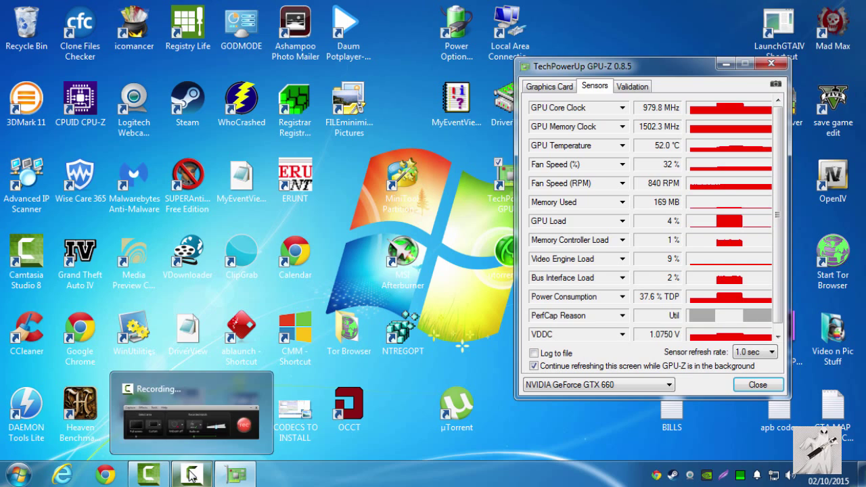